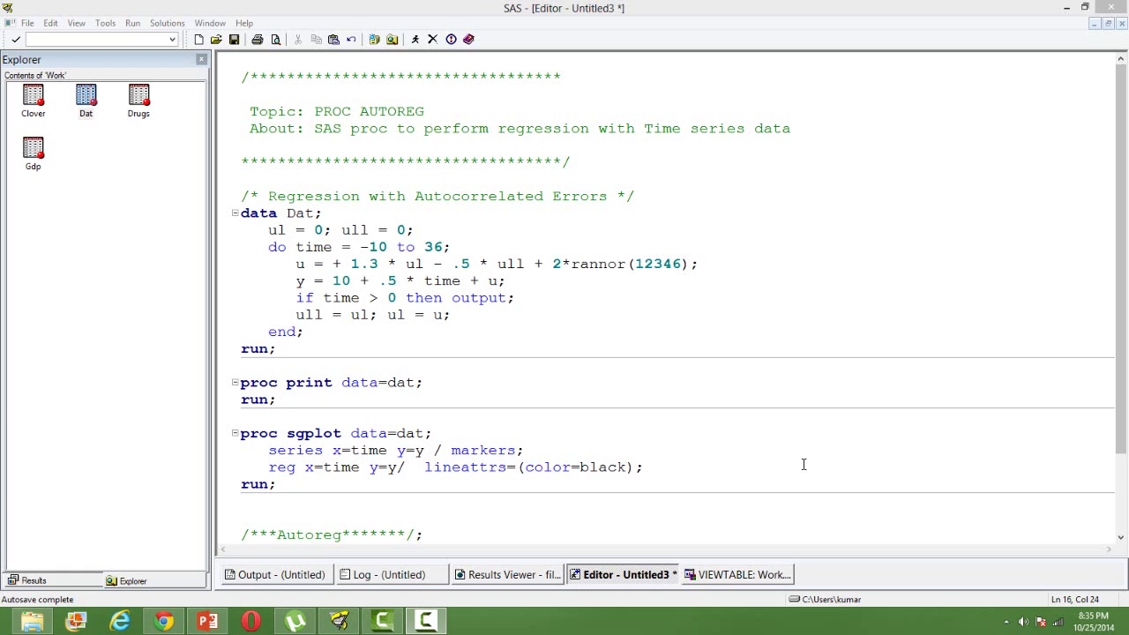
# - Inspect the 36-row Work.Dat table of ul, ull, time, u and y, then bring up its tab menu
pyautogui.click(1121, 537)
pyautogui.click(1121, 538)
pyautogui.click(1120, 538)
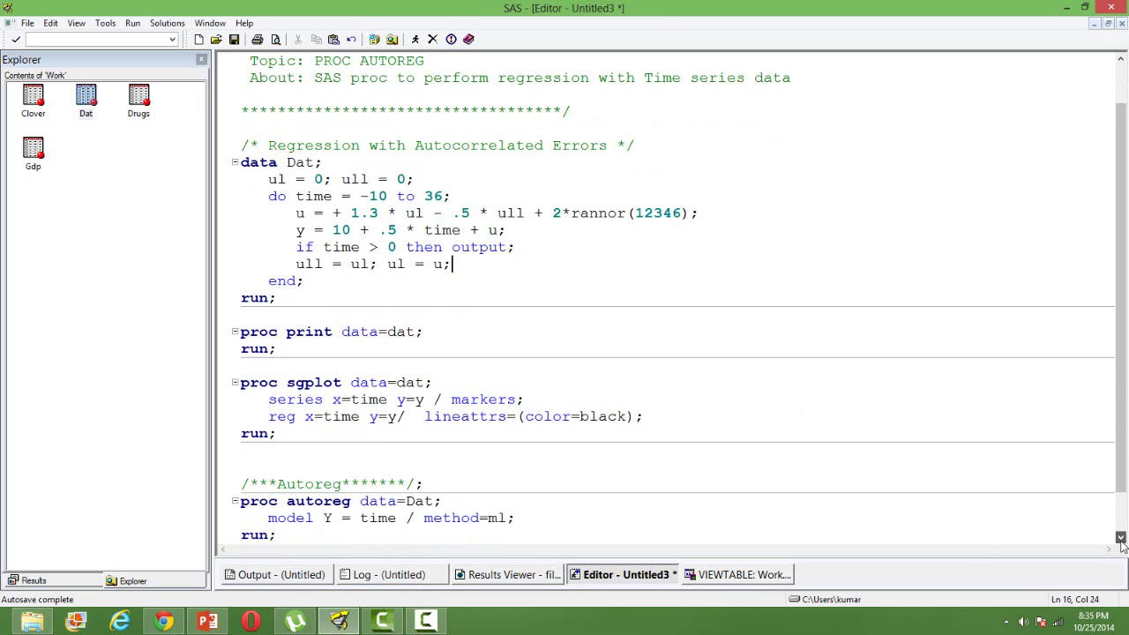
pyautogui.click(483, 266)
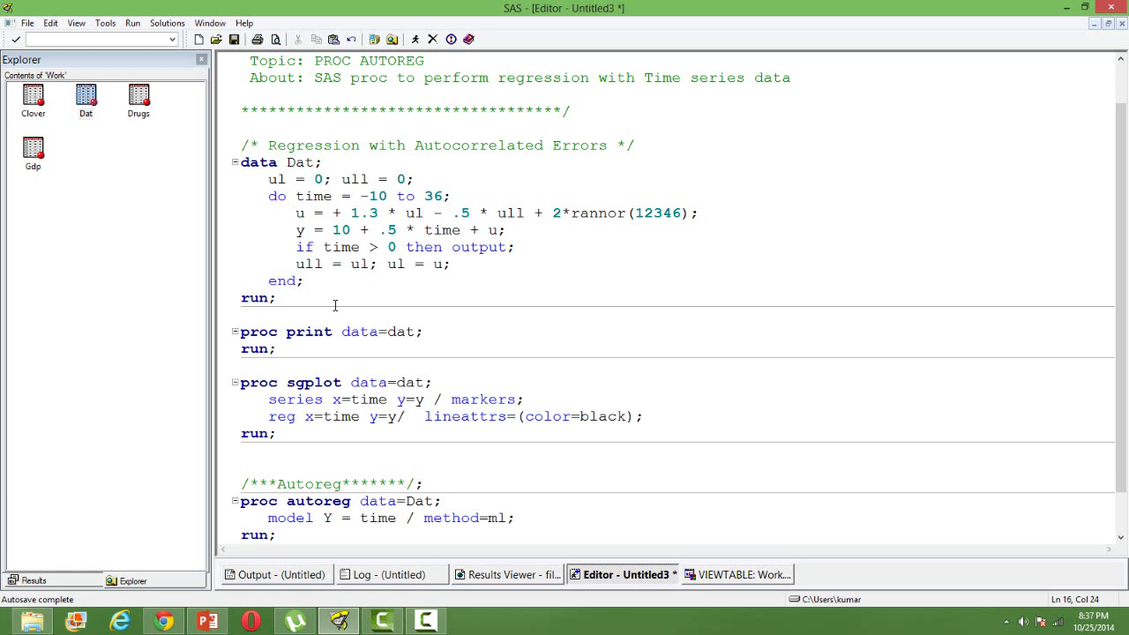
pyautogui.click(1121, 540)
pyautogui.click(1121, 539)
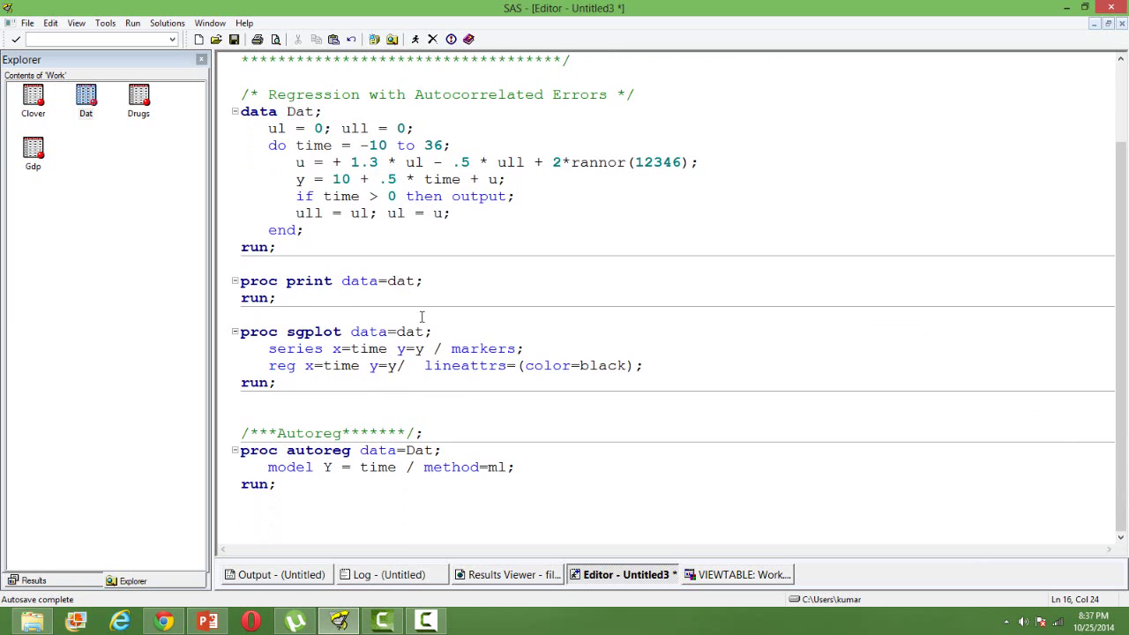
pyautogui.click(755, 582)
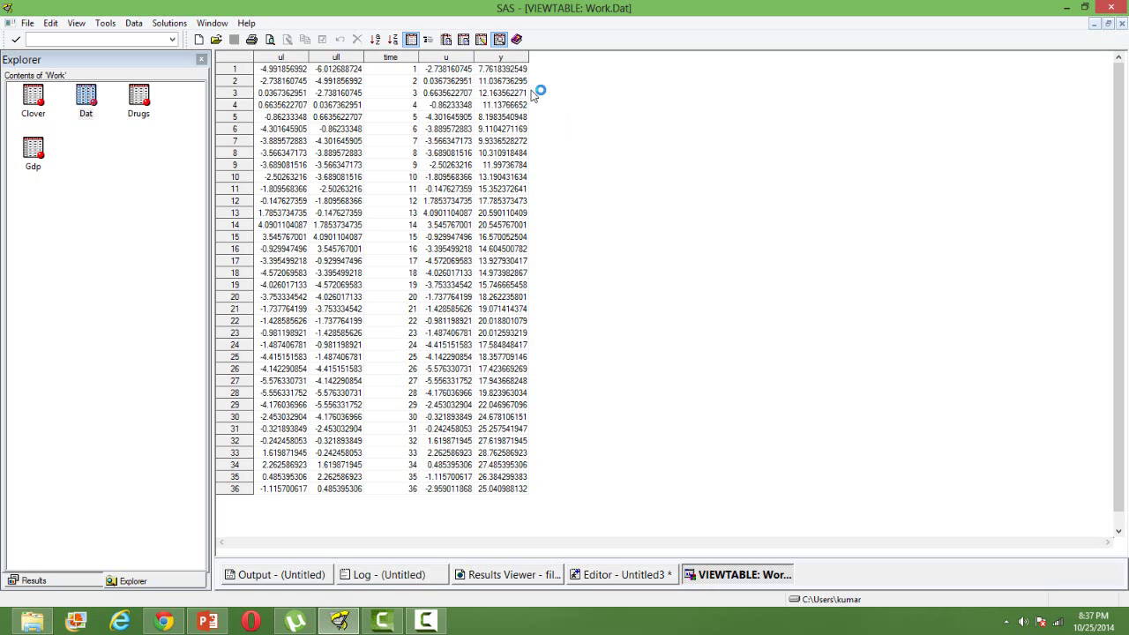
pyautogui.rightClick(732, 582)
# - Close the Dat table and select the PROC SGPLOT block in the editor
pyautogui.click(776, 544)
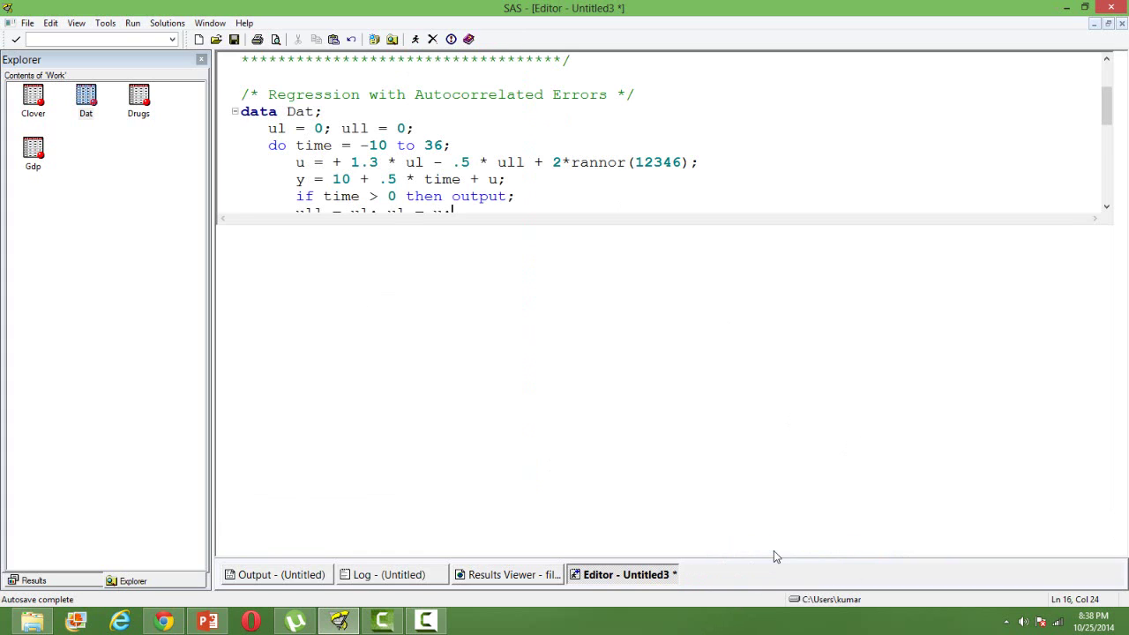
pyautogui.click(502, 484)
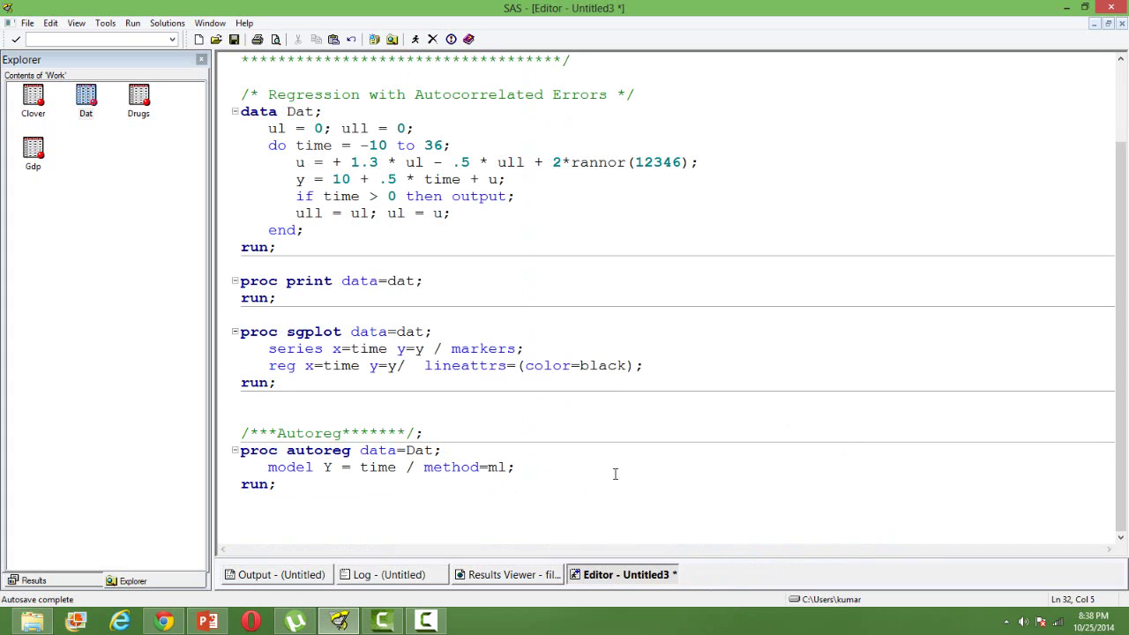
pyautogui.click(312, 388)
pyautogui.hotkey('shift', 'Up')
pyautogui.hotkey('shift', 'Up')
pyautogui.hotkey('shift', 'Up')
pyautogui.hotkey('shift', 'Up')
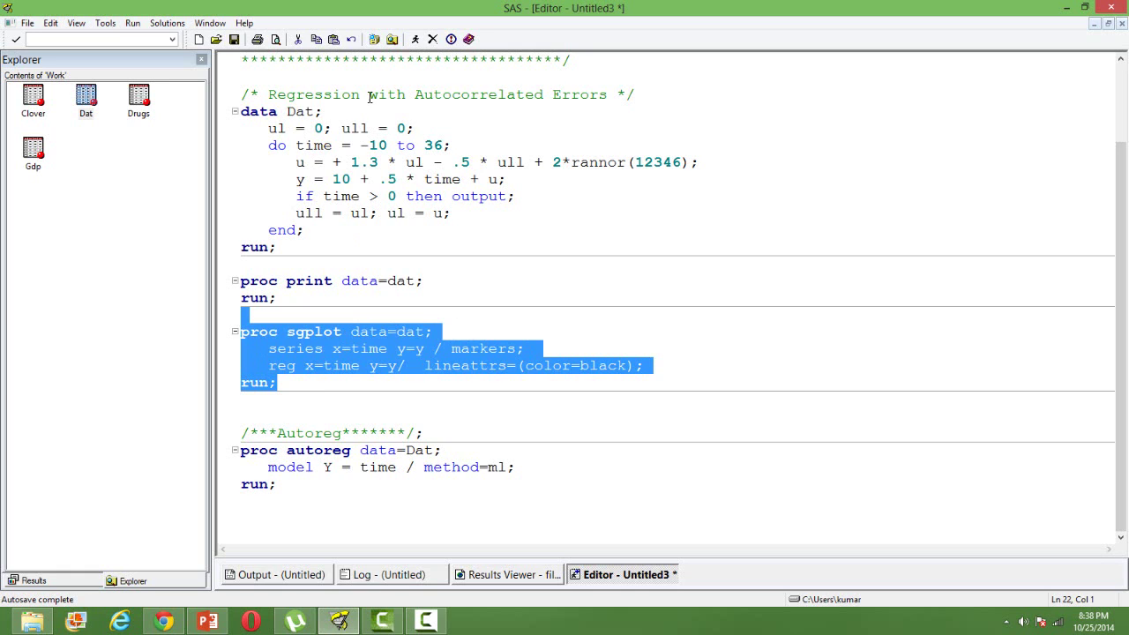
# - Submit only the SGPLOT code and check the y-versus-time plot before returning to Editor - Untitled3
pyautogui.click(416, 41)
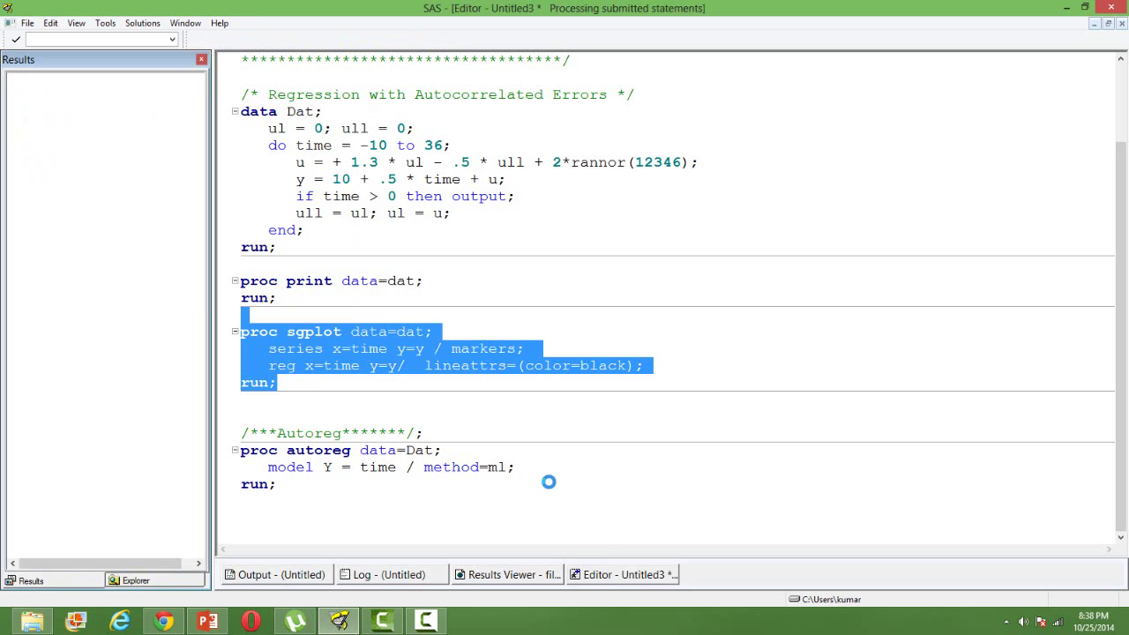
pyautogui.click(534, 575)
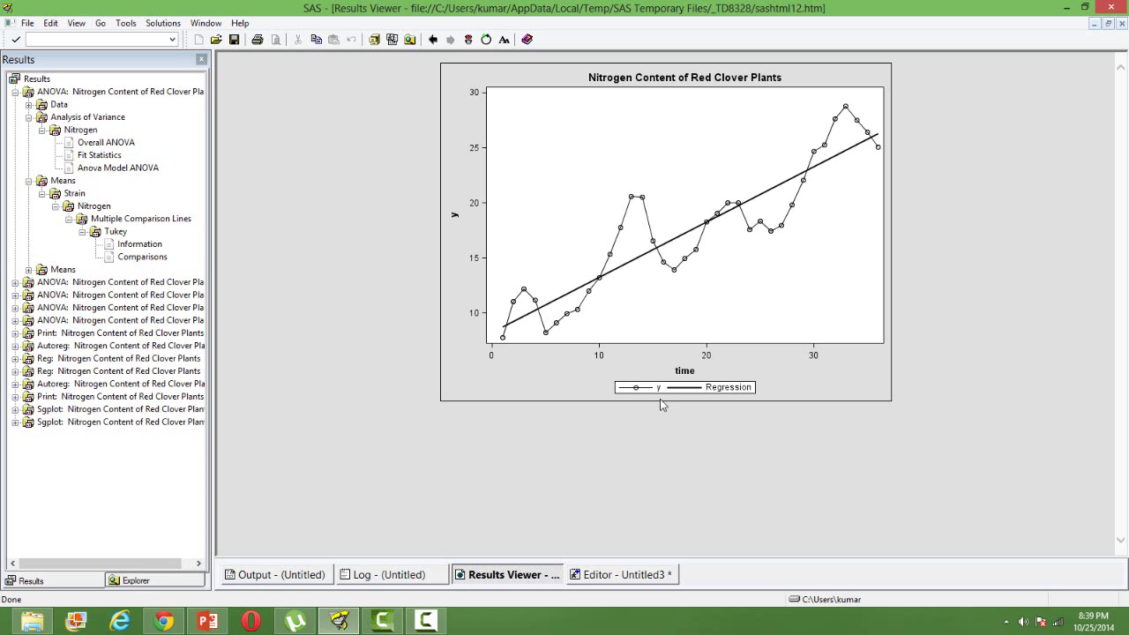
pyautogui.click(608, 575)
pyautogui.click(574, 490)
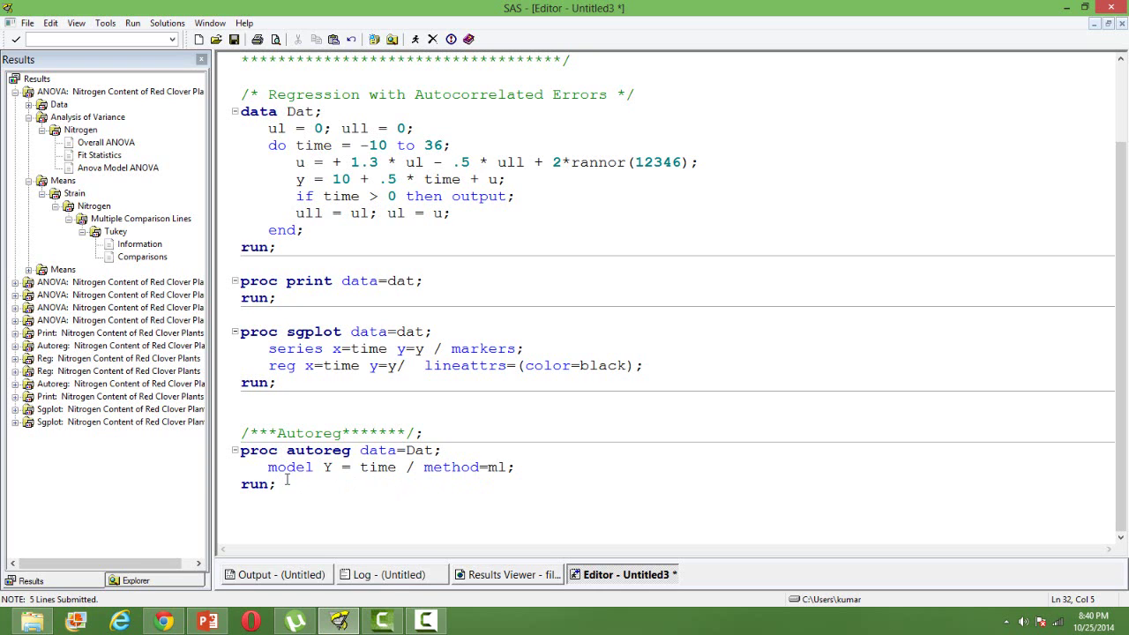
# - Submit the selected PROC AUTOREG code and show its results maximized in the Results Viewer
pyautogui.keyDown('shift'); pyautogui.click(243, 416); pyautogui.keyUp('shift')
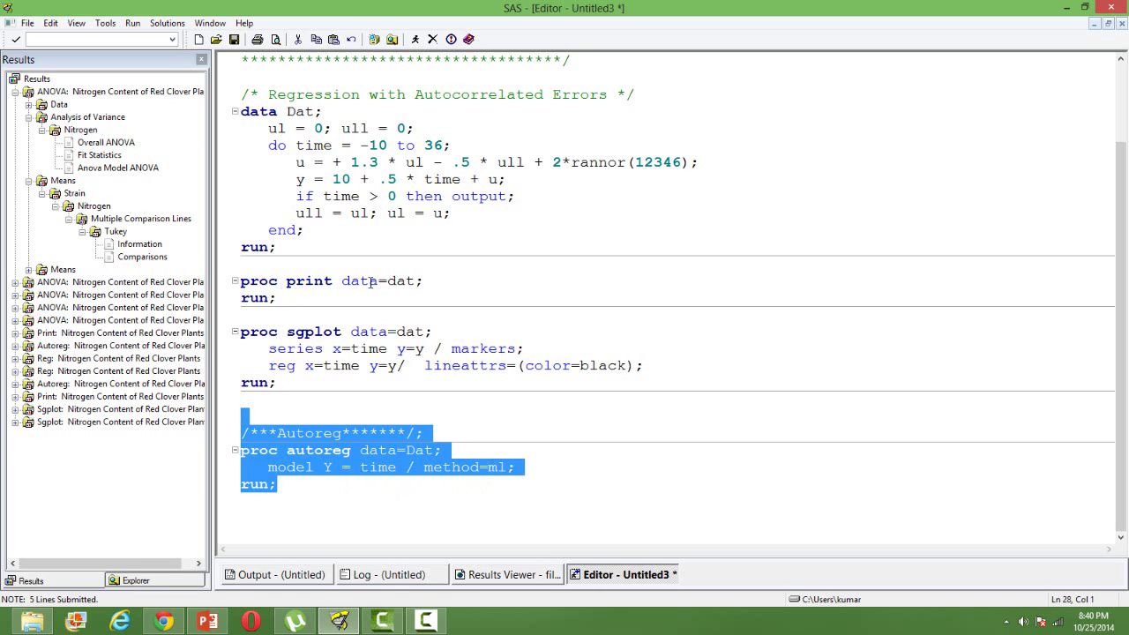
pyautogui.click(415, 39)
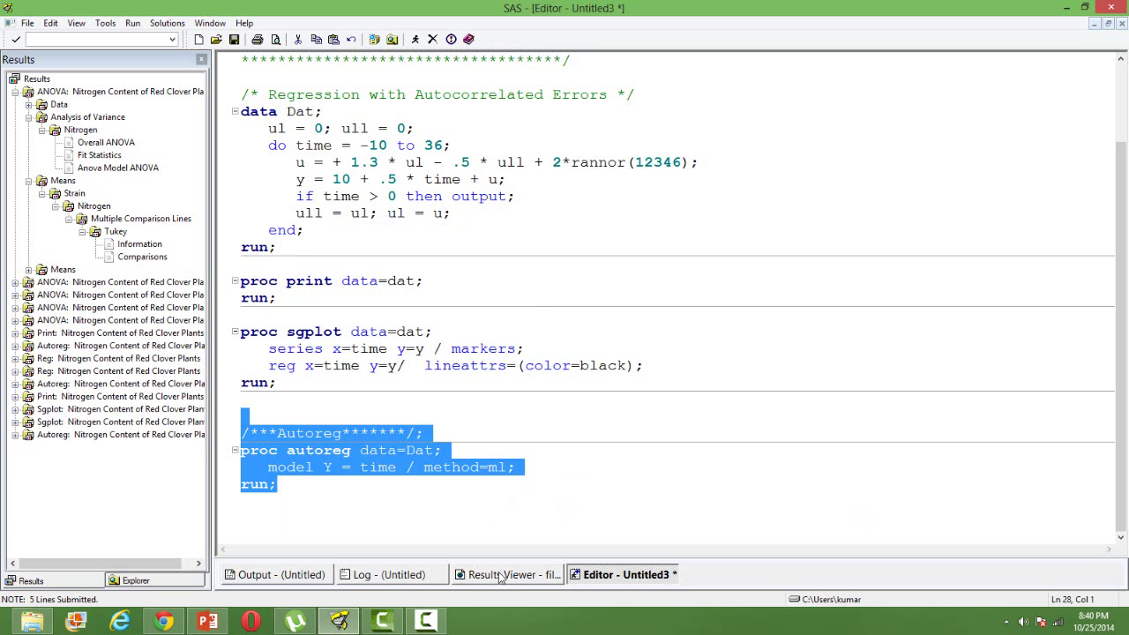
pyautogui.click(500, 575)
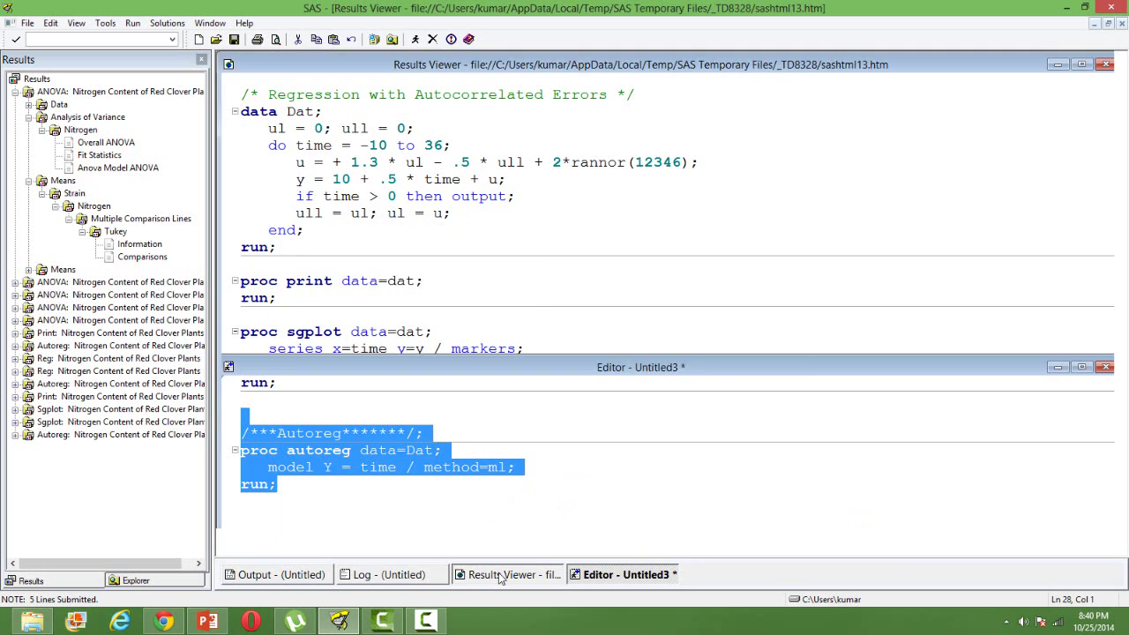
pyautogui.click(500, 575)
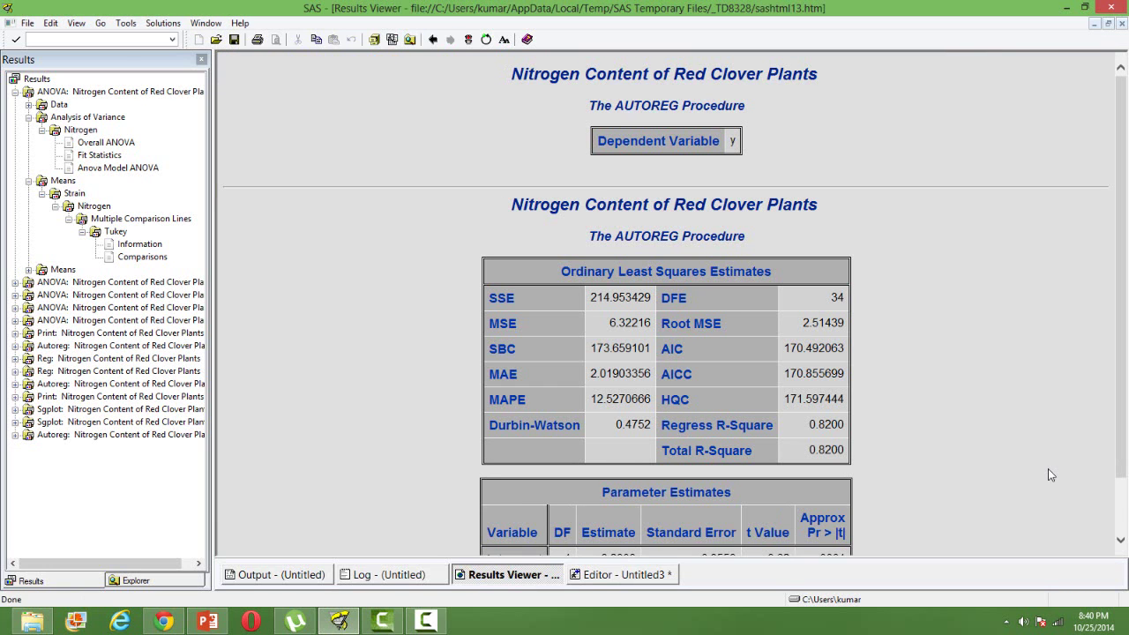
# - Scroll to the parameter estimates and highlight the 0.4752 Durbin-Watson value
pyautogui.click(1122, 541)
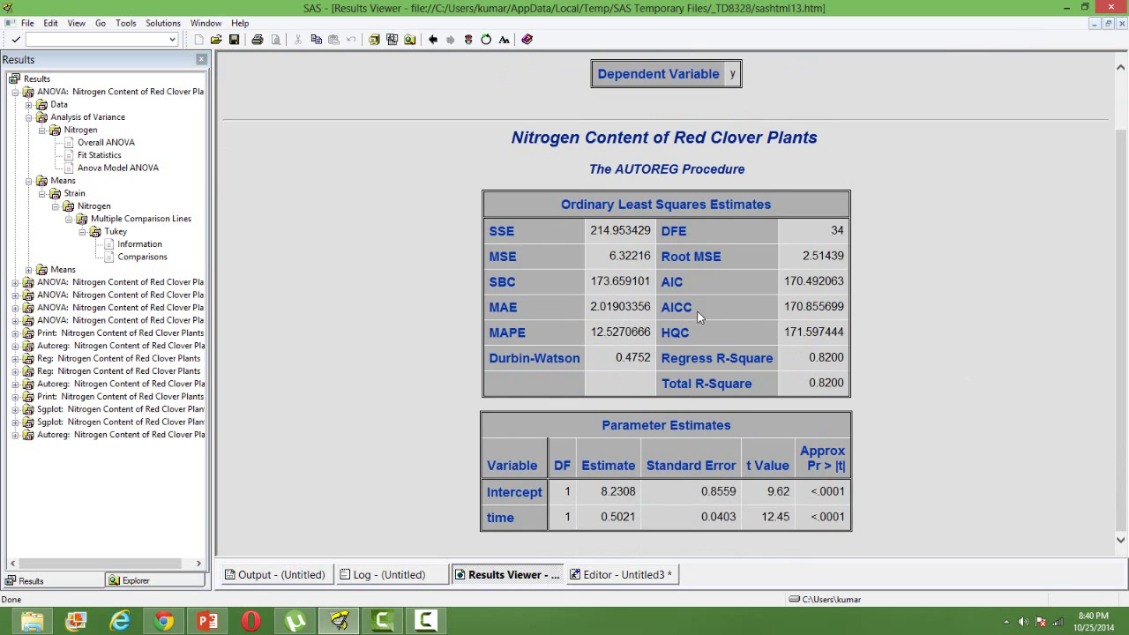
pyautogui.doubleClick(614, 362)
pyautogui.click(718, 380)
# - Switch back to the Editor - Untitled3 tab and deselect the AUTOREG code
pyautogui.click(605, 575)
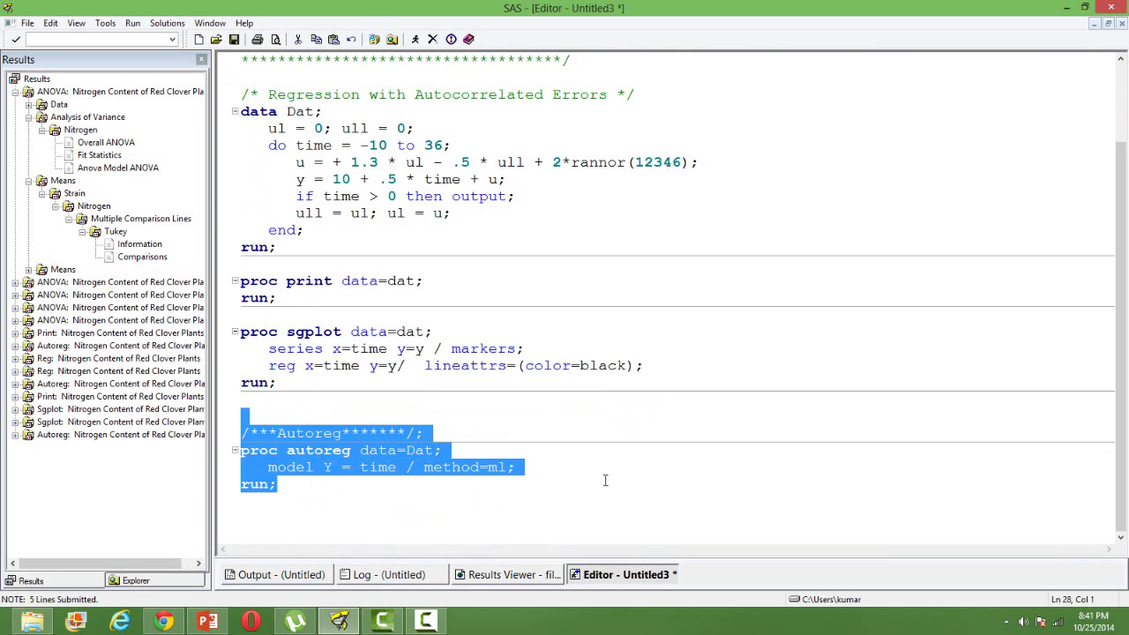
pyautogui.click(604, 480)
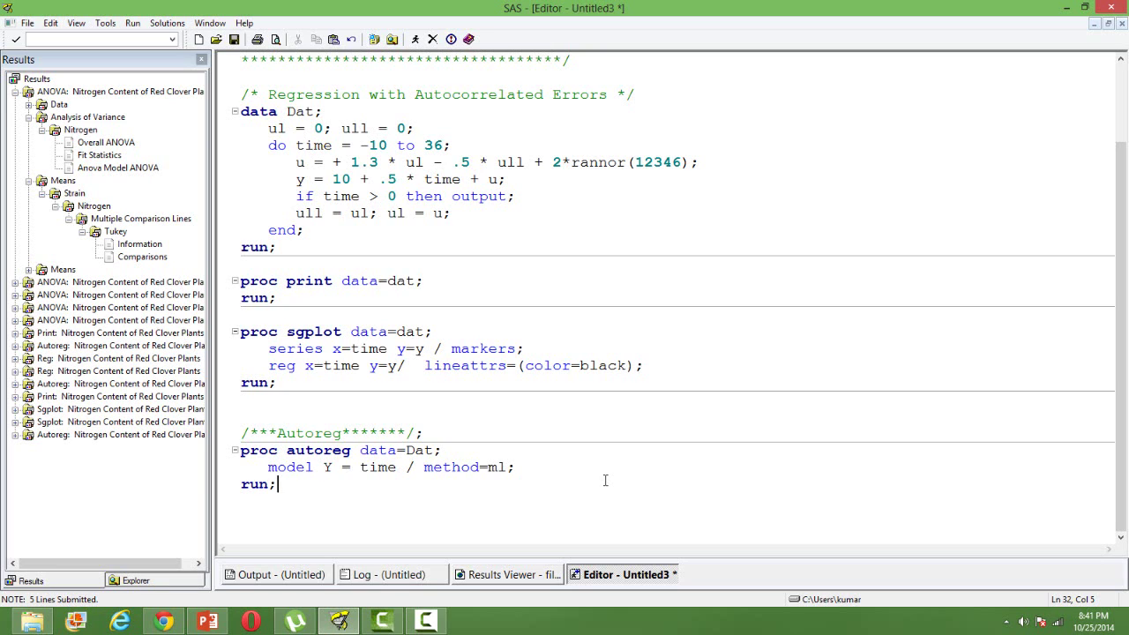
# - Insert nlag=2 before method=ml on the AUTOREG model statement
pyautogui.press('Return')
pyautogui.click(425, 466)
pyautogui.write('nlag')
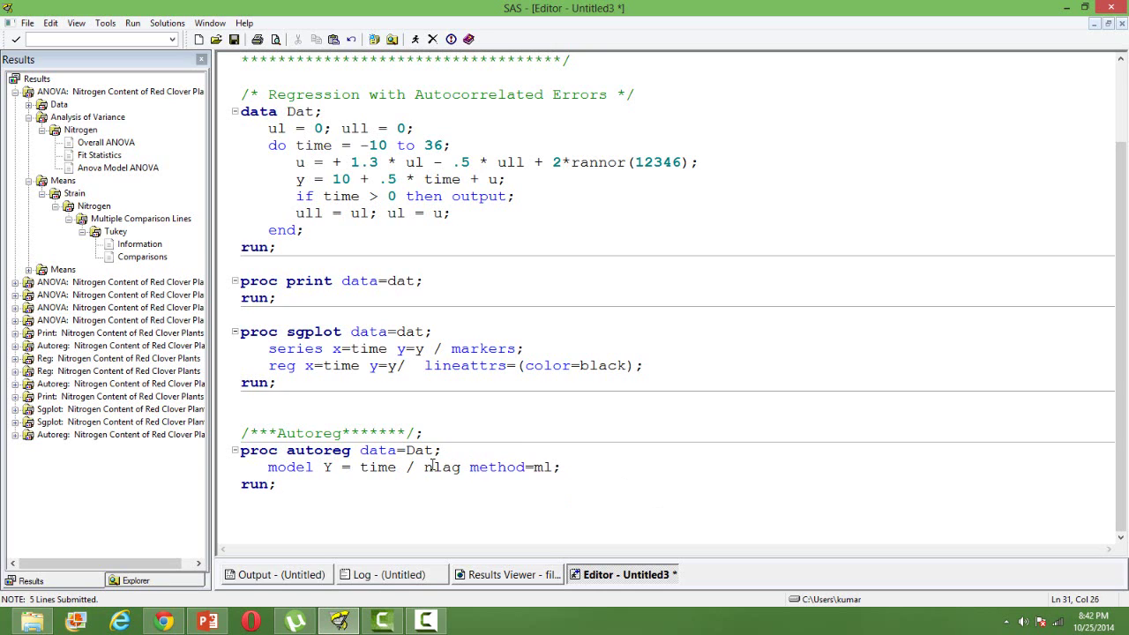
pyautogui.click(462, 470)
pyautogui.write('=2')
pyautogui.click(391, 510)
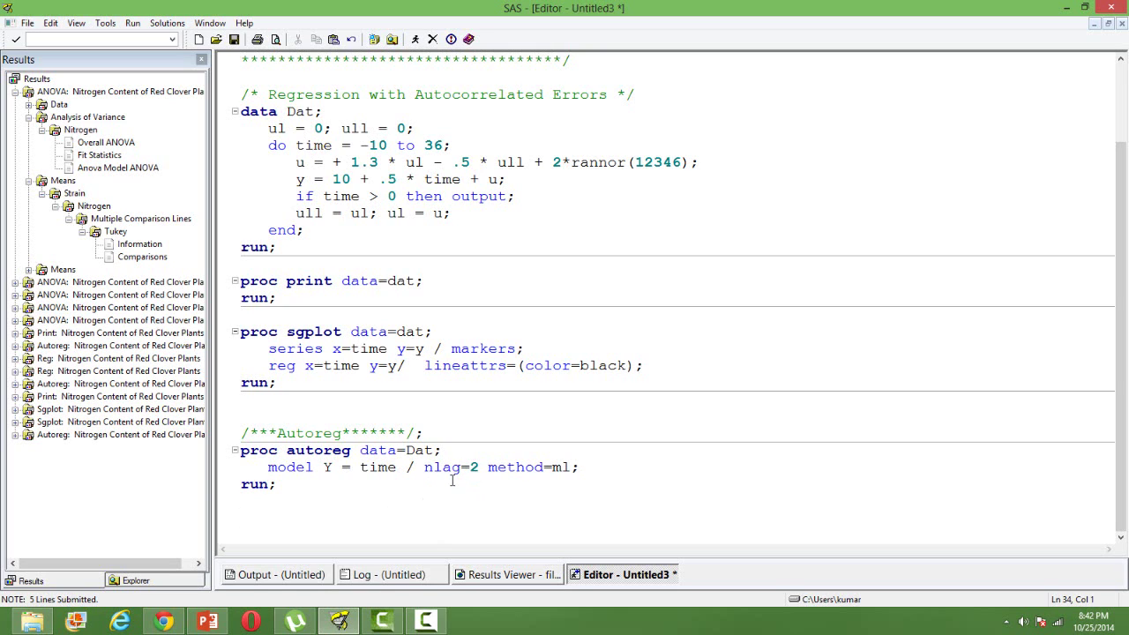
pyautogui.click(348, 502)
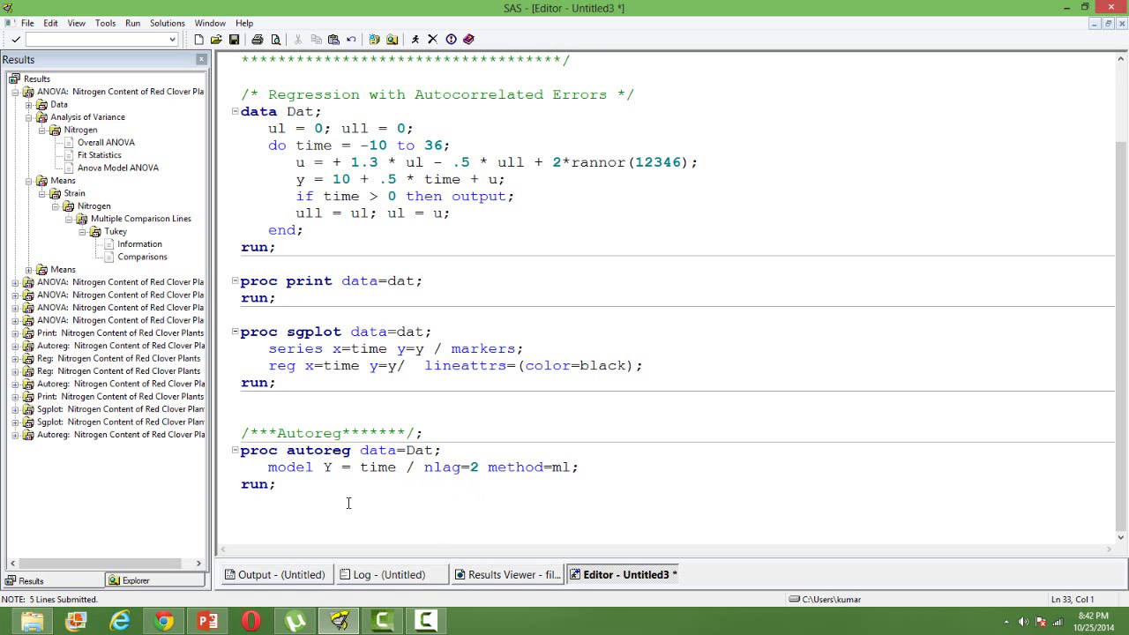